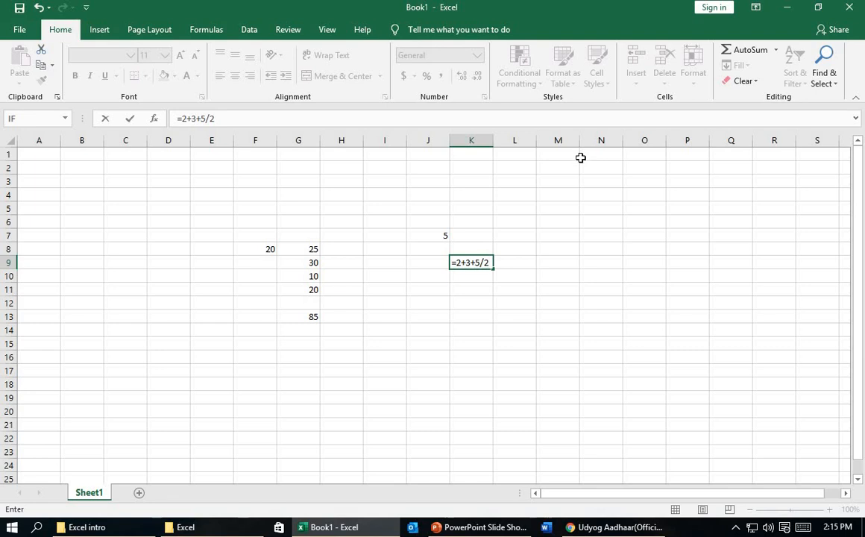
# Step: Finish the formula =2+3+5/2 in cell K9, check it, and switch to the PowerPoint slide comparing formulas and functions
pyautogui.press('Return')
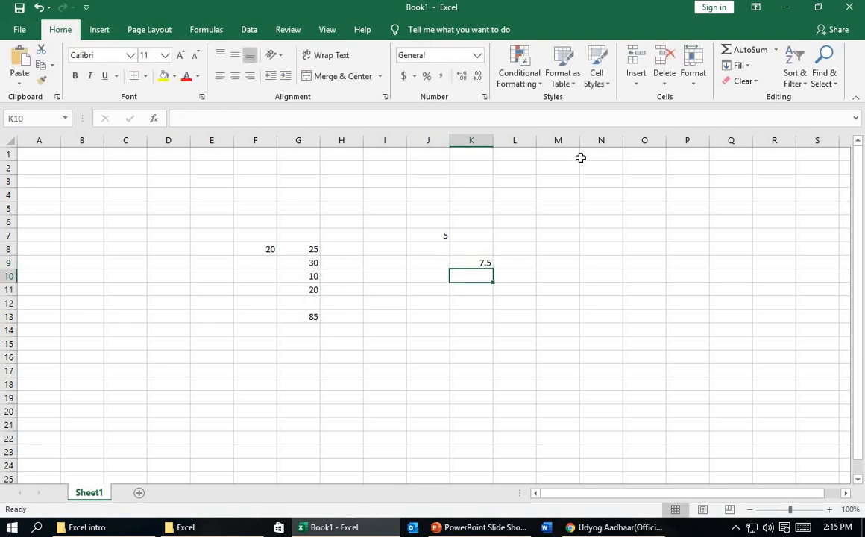
pyautogui.click(474, 266)
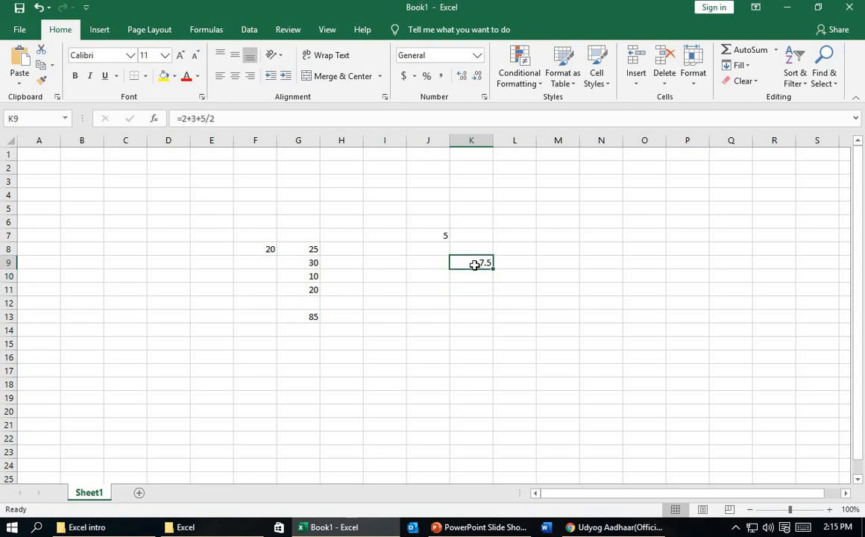
pyautogui.click(488, 527)
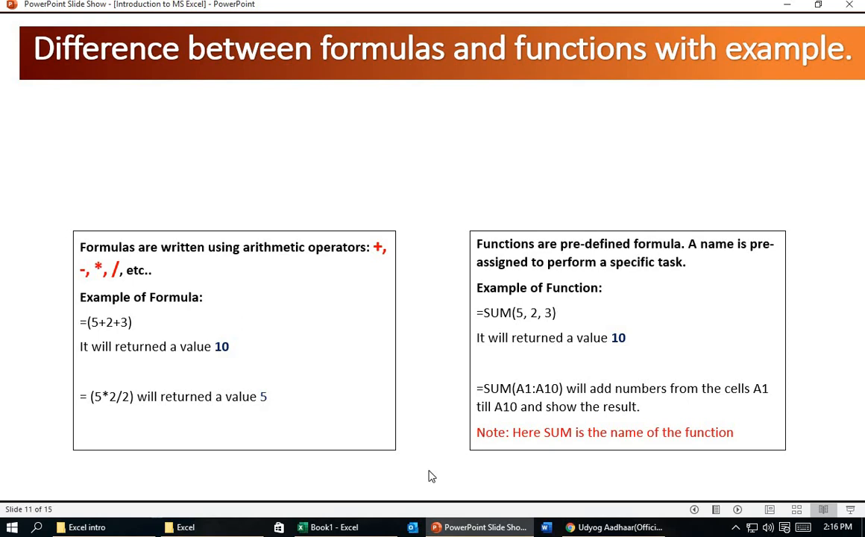
# Step: Switch back to the Excel workbook and enter the function =SUM(2,5,3) in cell K12
pyautogui.click(360, 528)
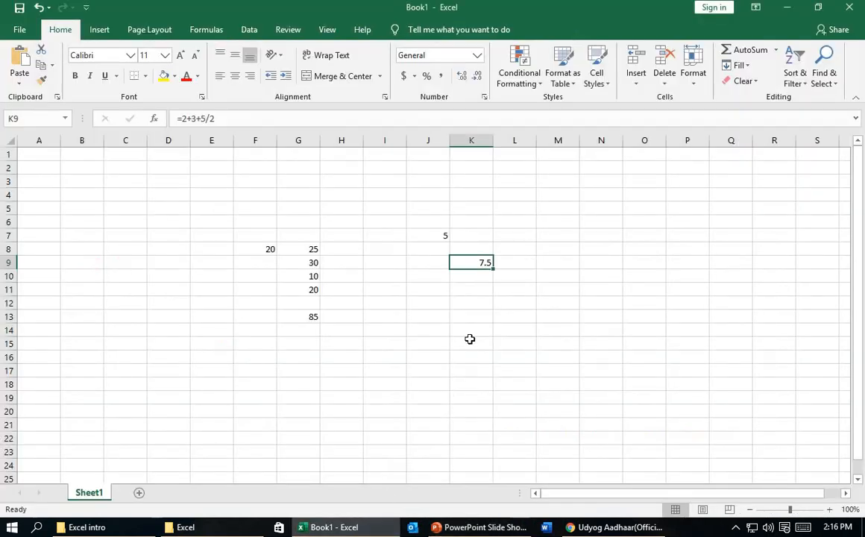
pyautogui.click(469, 303)
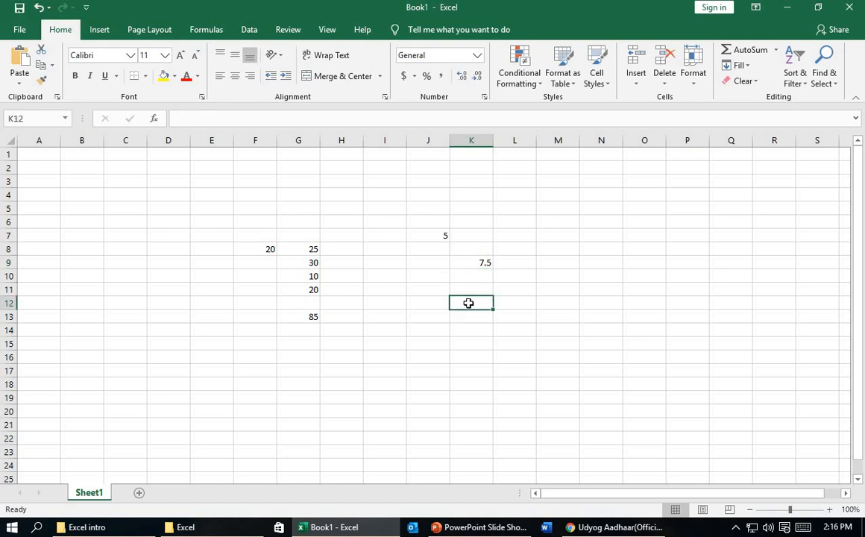
pyautogui.write('=sum')
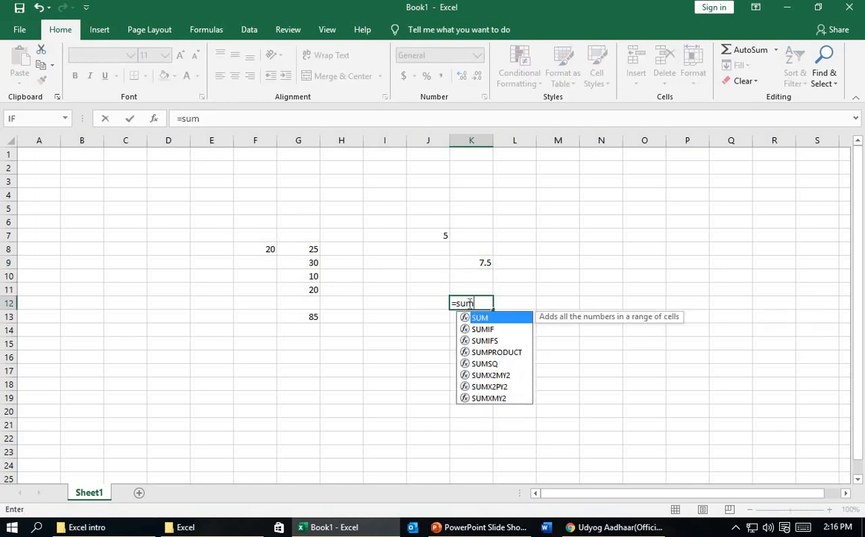
pyautogui.write('(2')
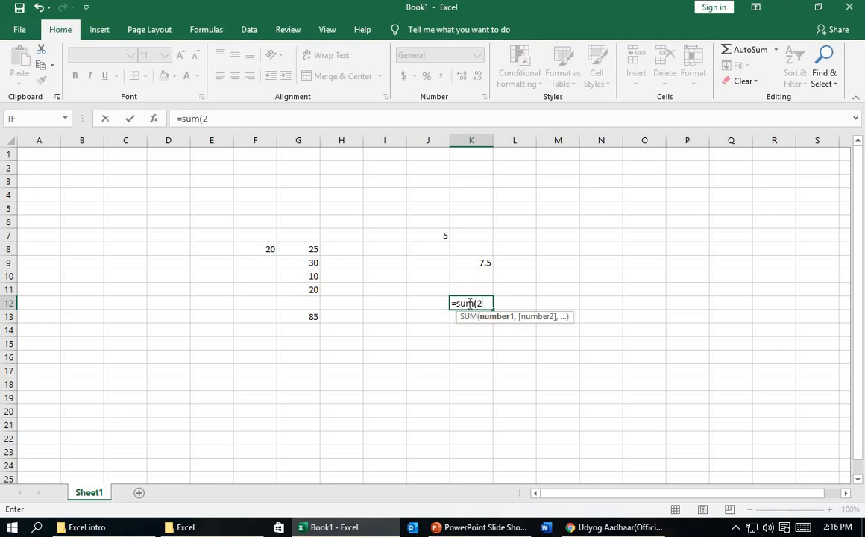
pyautogui.write(',5')
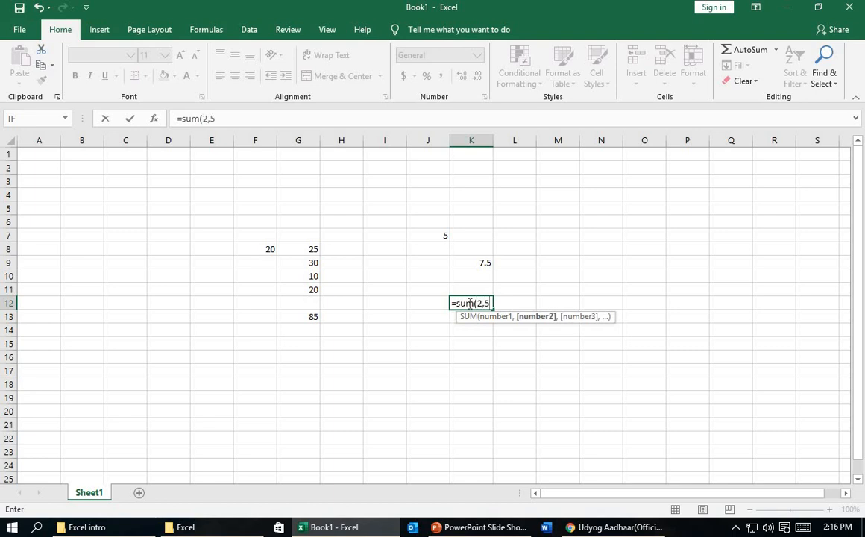
pyautogui.write(',')
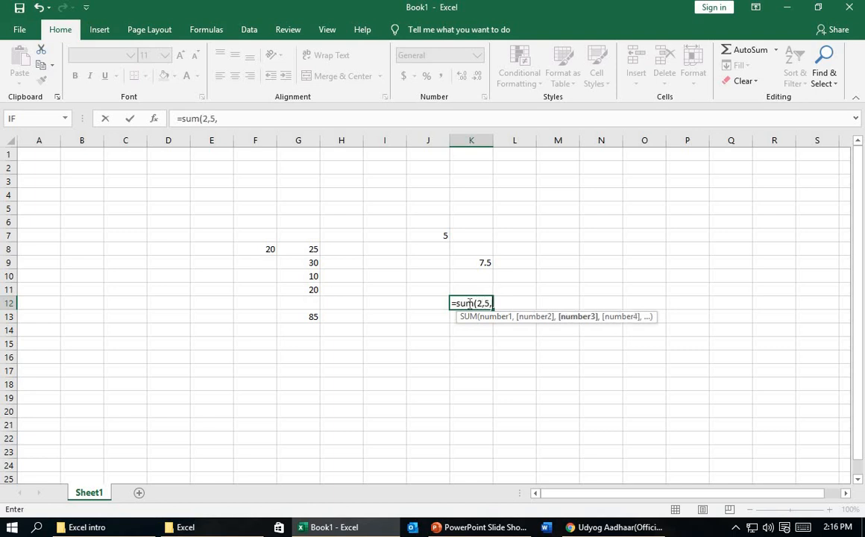
pyautogui.write('3)')
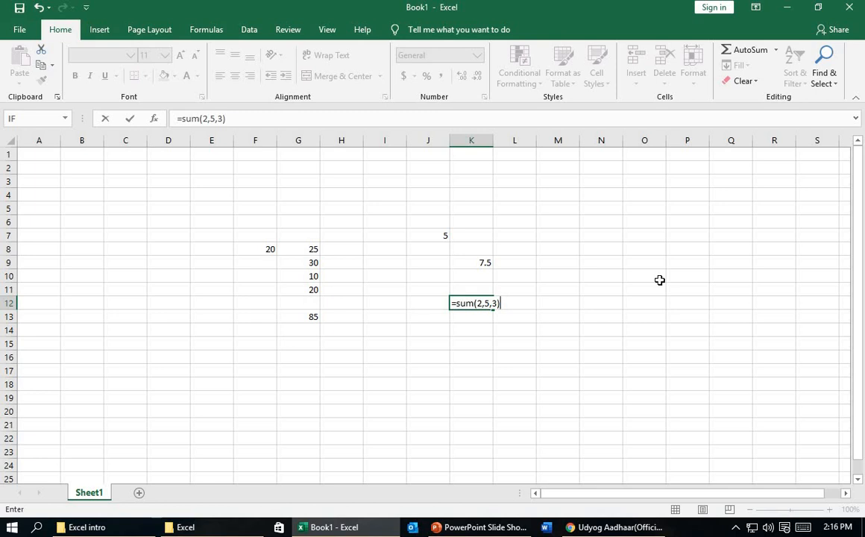
pyautogui.press('Return')
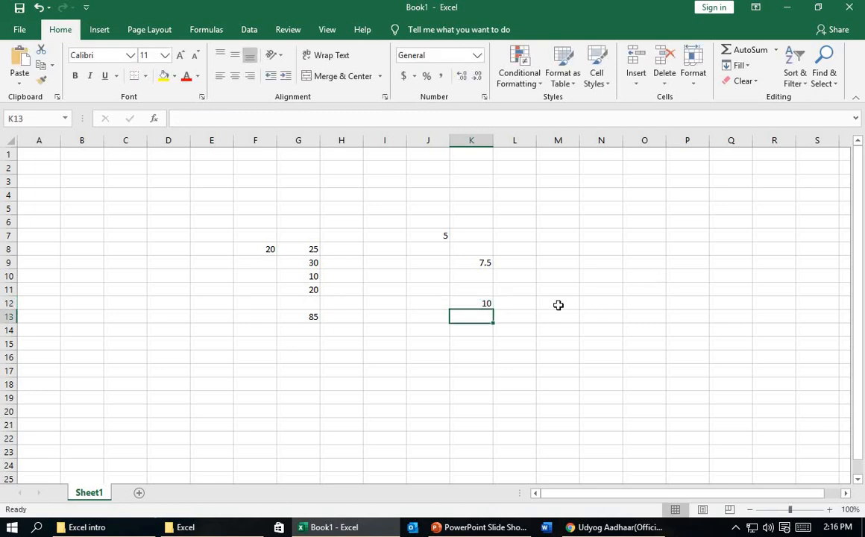
# Step: Examine the SUM functions in cells K12 and G13, comparing typed numbers with the referenced range in column G
pyautogui.click(483, 303)
pyautogui.doubleClick(484, 303)
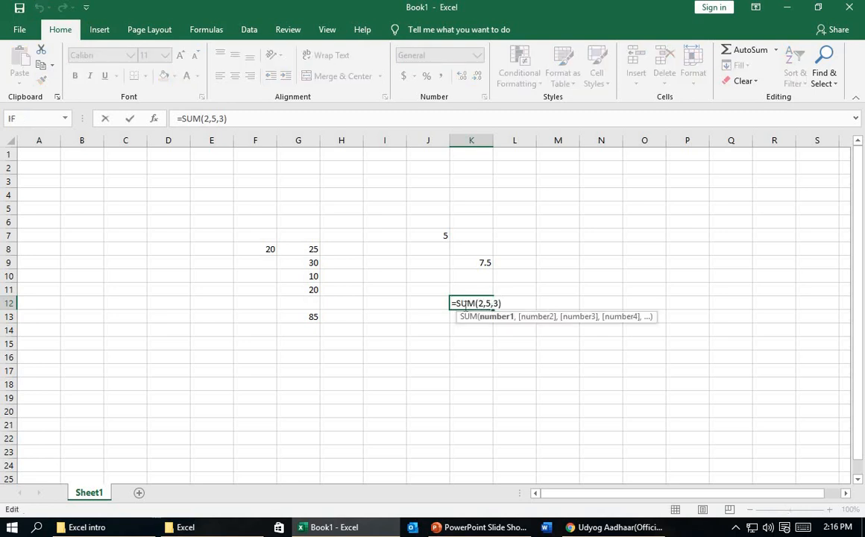
pyautogui.click(438, 306)
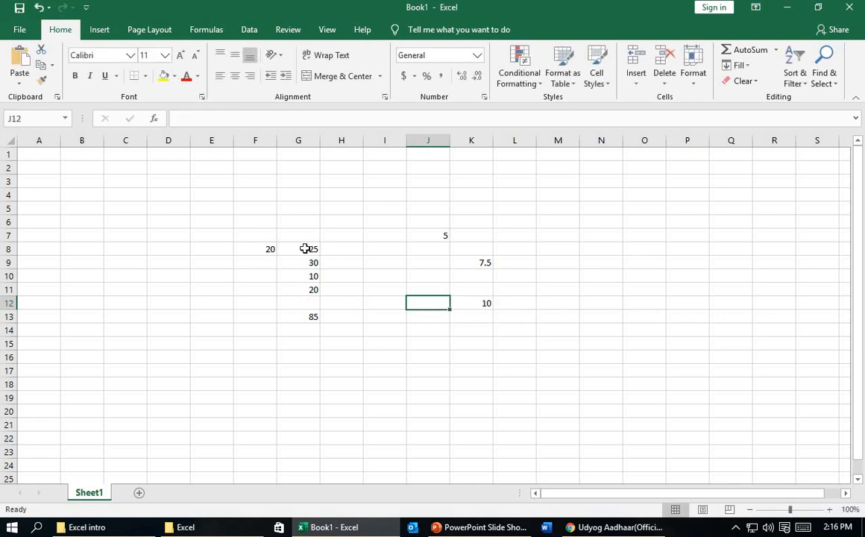
pyautogui.moveTo(305, 248); pyautogui.dragTo(303, 291)
pyautogui.click(306, 319)
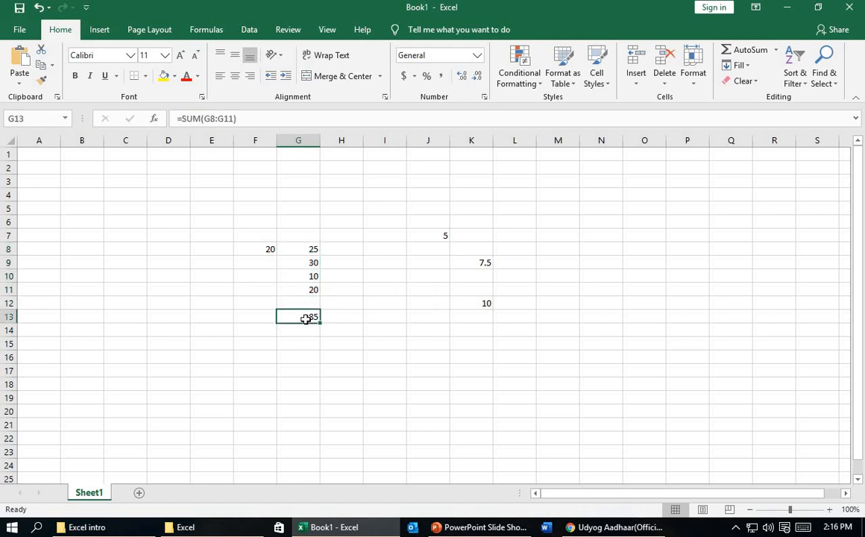
pyautogui.doubleClick(306, 319)
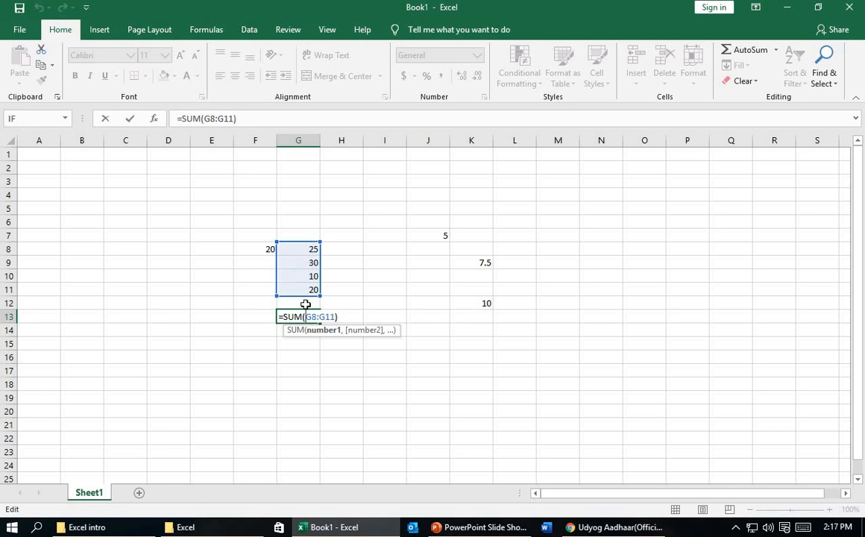
pyautogui.press('Return')
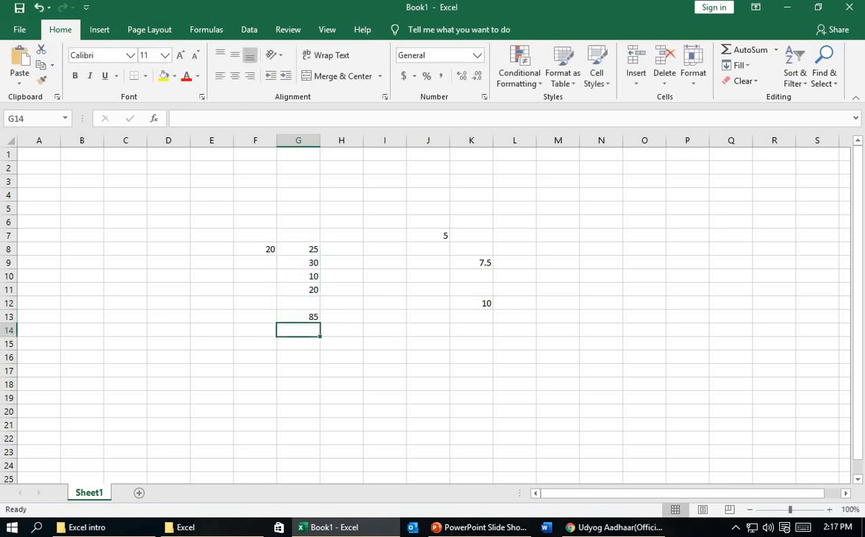
# Step: Change the value in cell G11 to 10
pyautogui.click(314, 289)
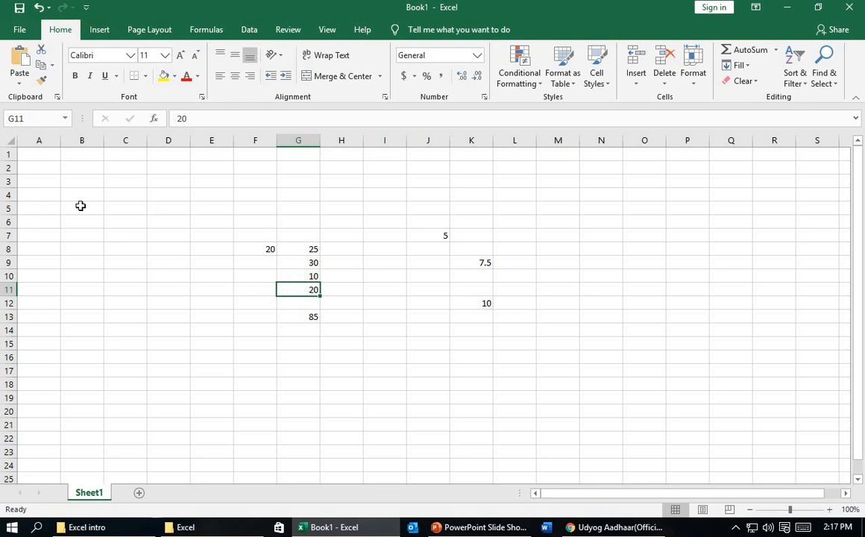
pyautogui.write('10')
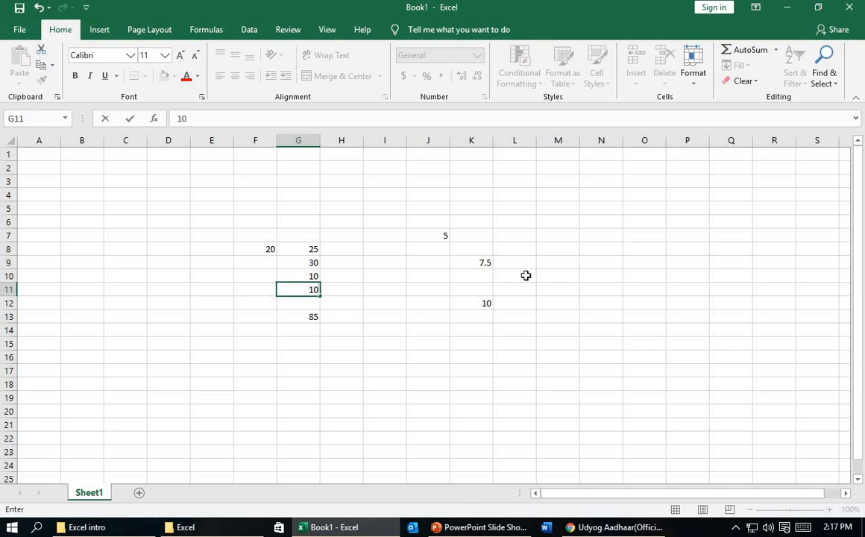
pyautogui.press('Return')
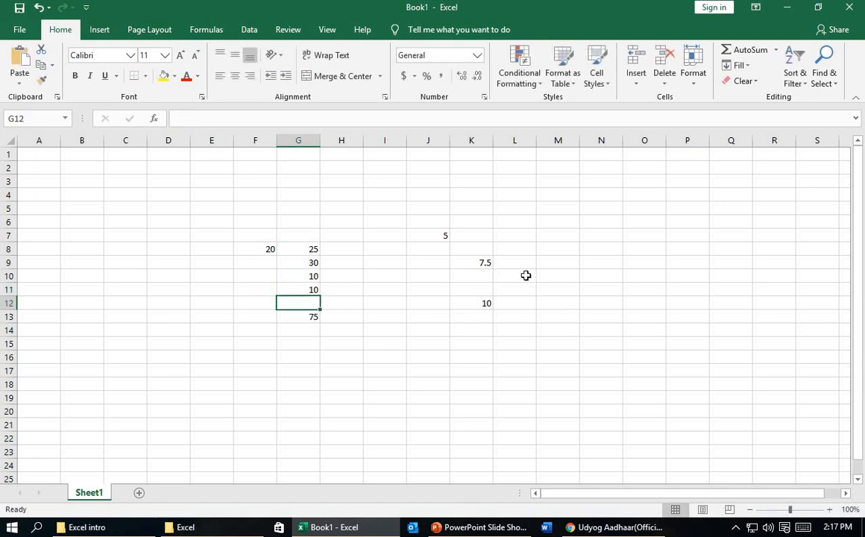
# Step: Review the SUM function in G13 again and compare its cell range with the arguments in K12
pyautogui.click(313, 318)
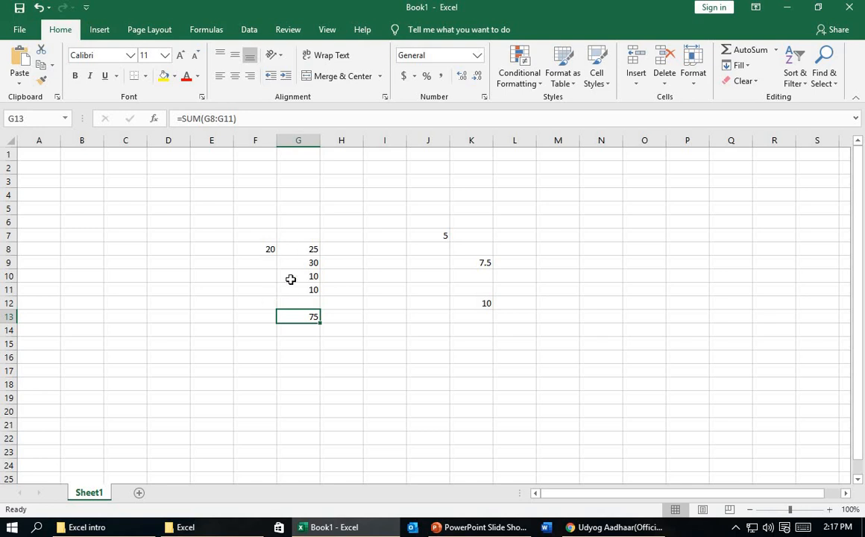
pyautogui.doubleClick(308, 319)
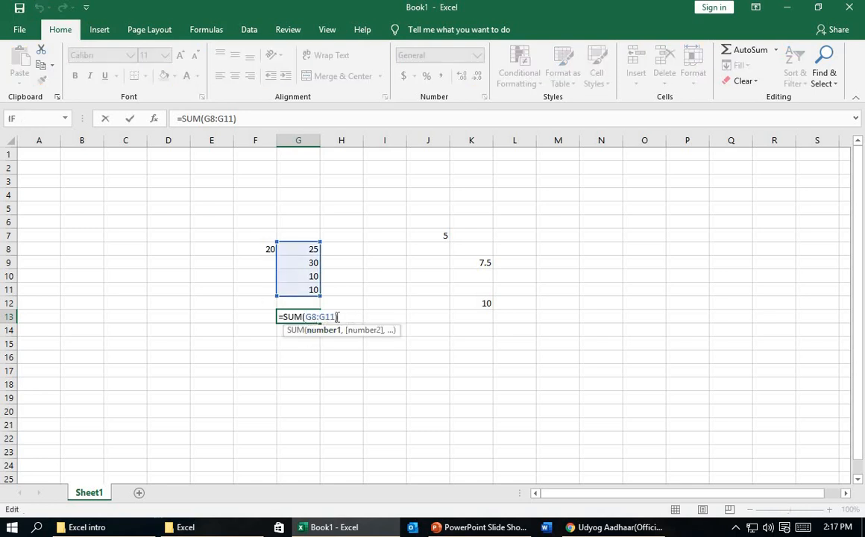
pyautogui.press('Return')
pyautogui.doubleClick(481, 303)
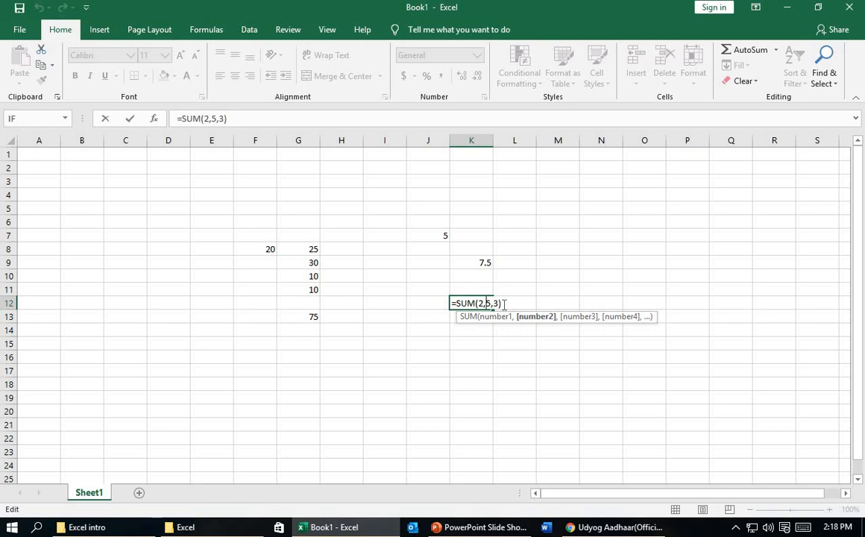
pyautogui.press('Return')
# Step: Switch to the PowerPoint slide show and advance to the slide explaining the formula bar
pyautogui.click(481, 528)
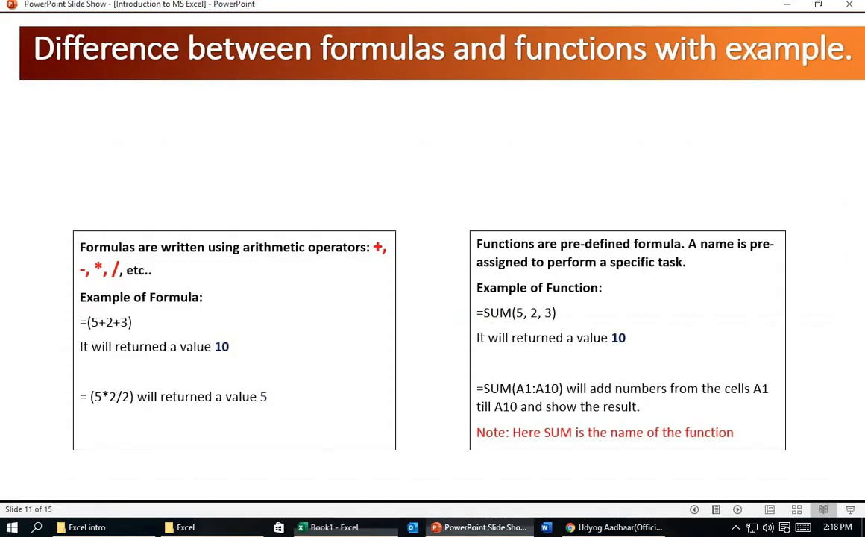
pyautogui.press('Right')
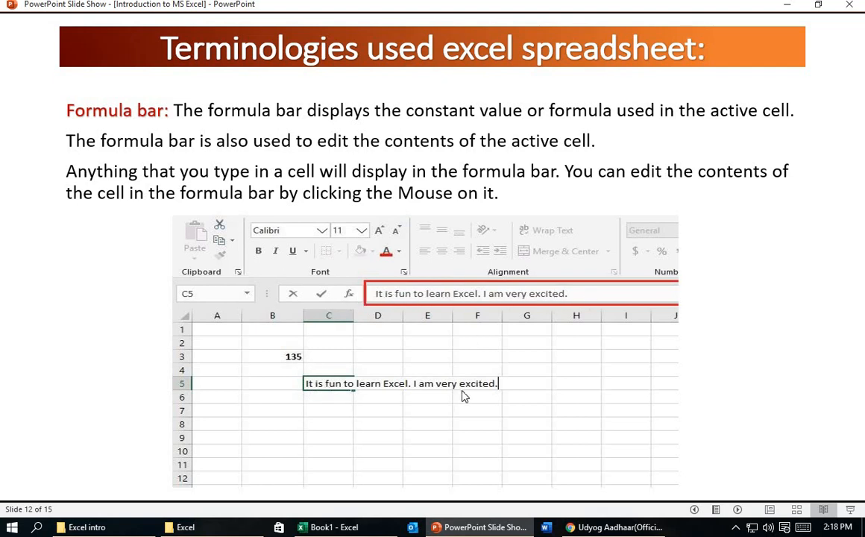
# Step: Return to the Excel workbook and clear the contents of the range F7:M16
pyautogui.click(361, 524)
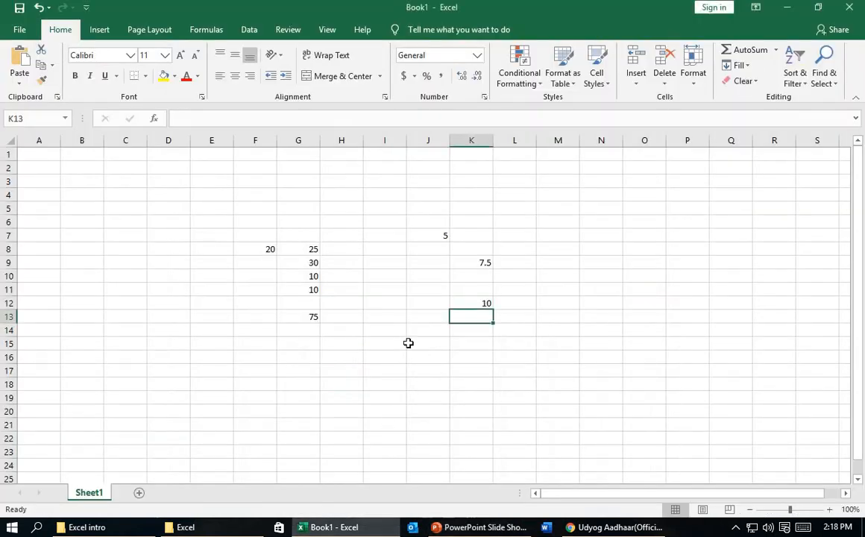
pyautogui.moveTo(245, 233); pyautogui.dragTo(551, 358)
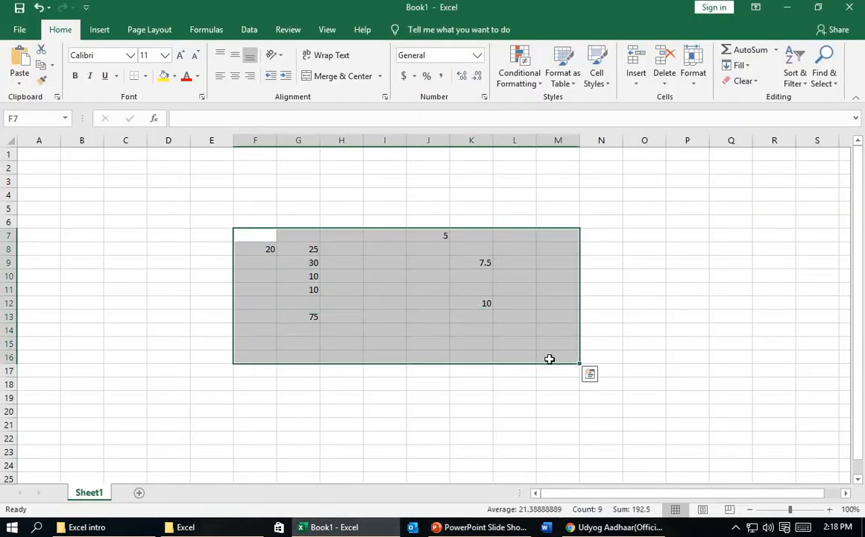
pyautogui.press('Delete')
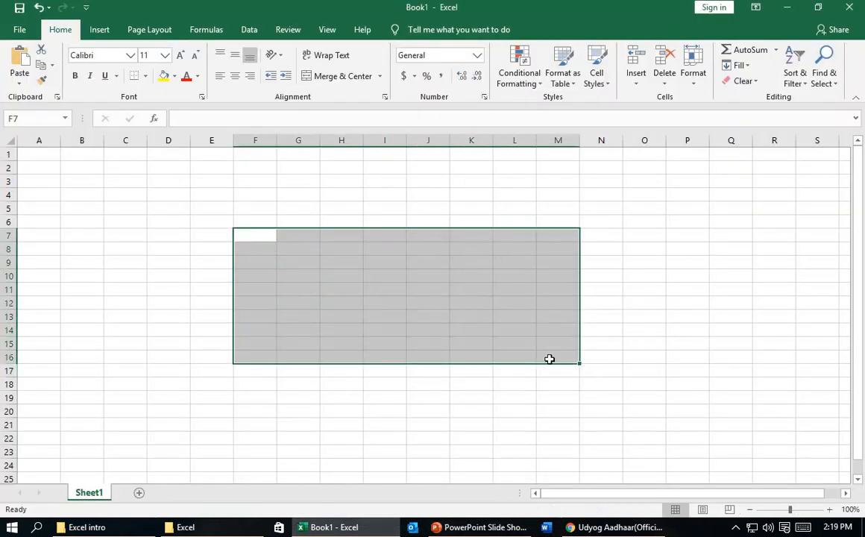
# Step: Enter a self-introduction in cell F7: a sentence giving the person's name, followed by "I am from Imphal. I am student of DCA."
pyautogui.click(270, 239)
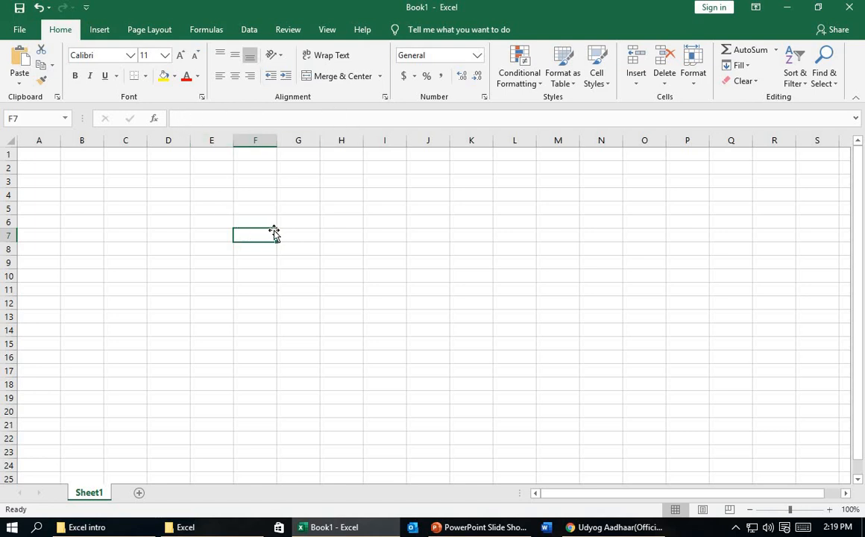
pyautogui.write('My ')
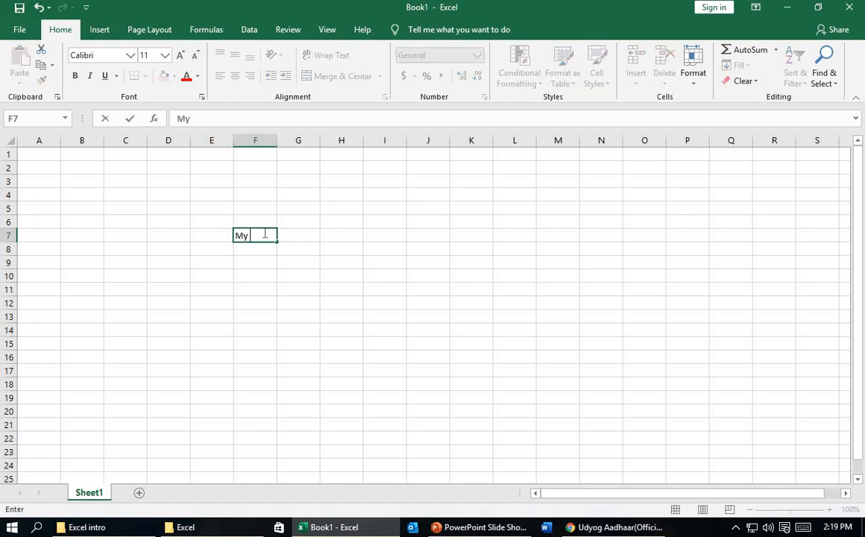
pyautogui.write('Name is Tom. I am from Imphal.')
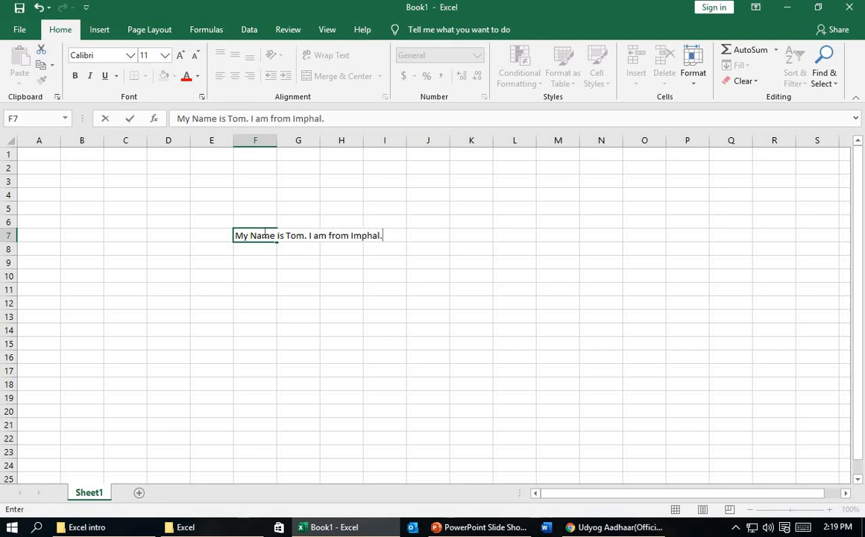
pyautogui.write(' I am student')
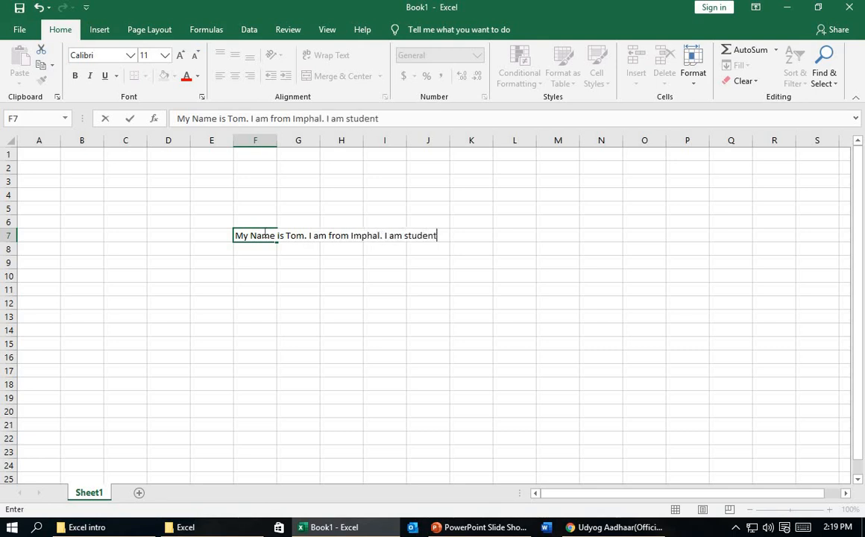
pyautogui.write(' of DCA.')
pyautogui.press('Return')
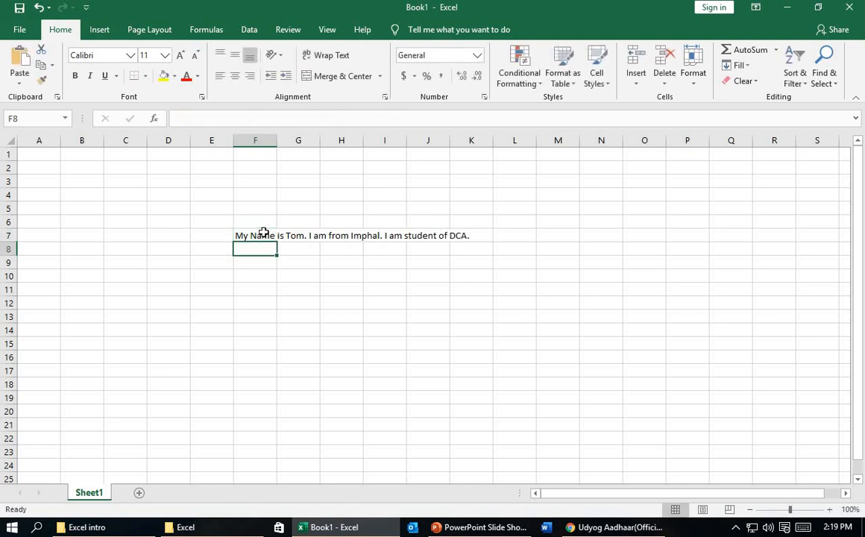
# Step: Compare what the formula bar shows for cell F7 and for the neighbouring cell G7 under the overflowing text
pyautogui.click(305, 330)
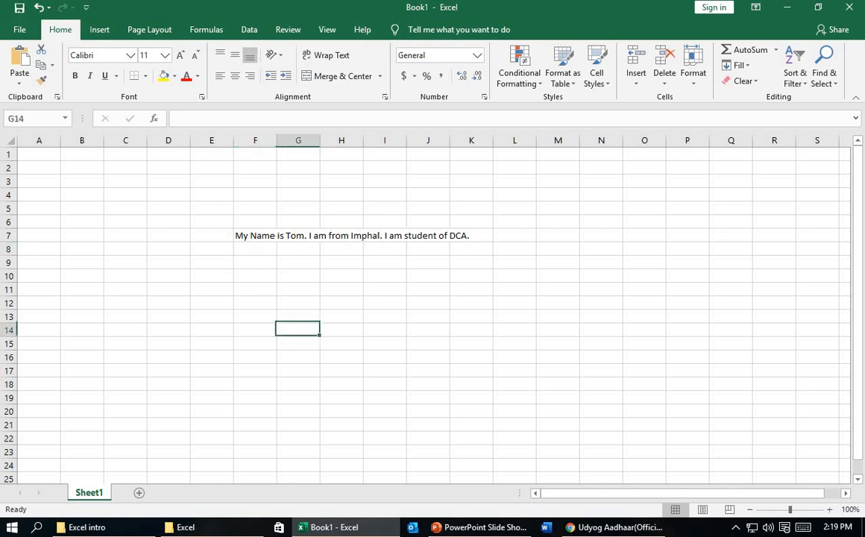
pyautogui.click(253, 234)
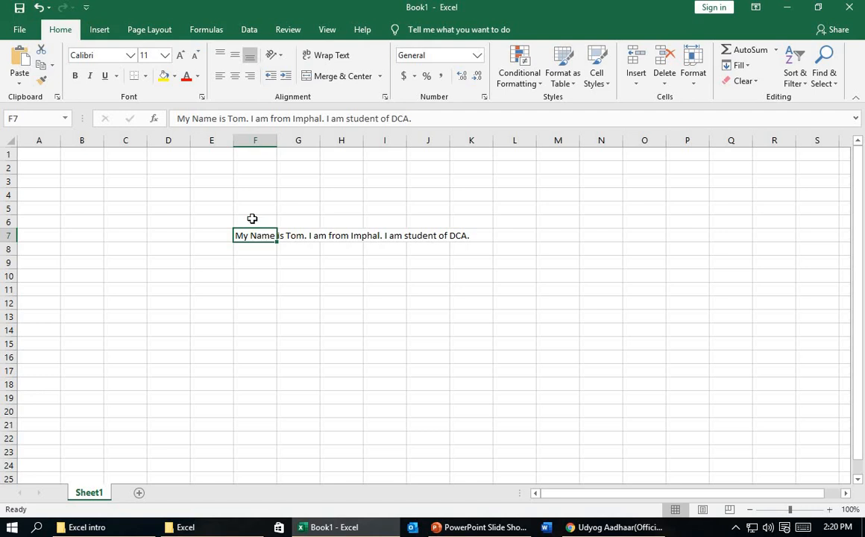
pyautogui.click(297, 235)
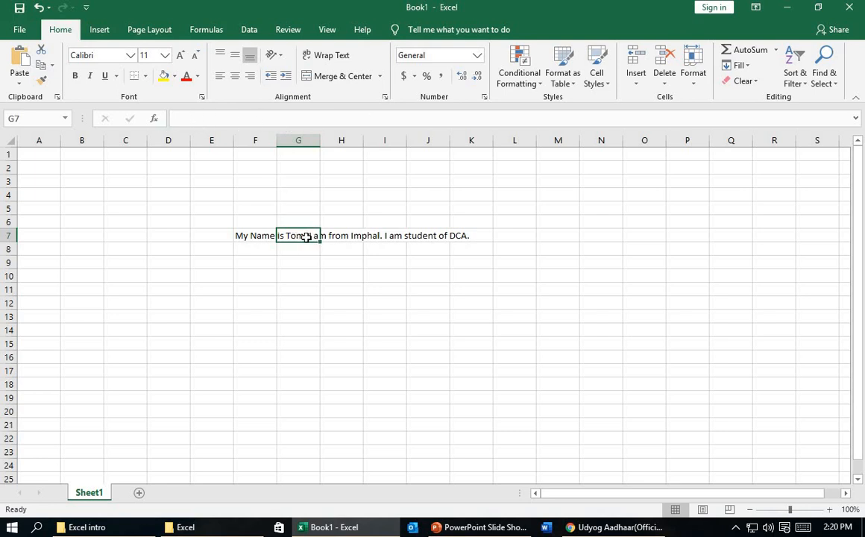
# Step: Check the formula bar for each of cells H7 through K7 under the overflowing text, then select the range G7:K7
pyautogui.click(348, 237)
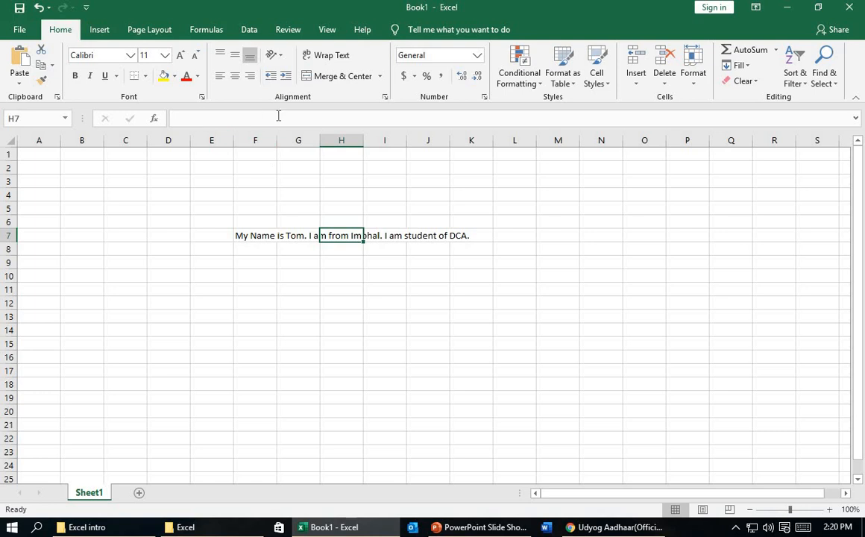
pyautogui.click(395, 239)
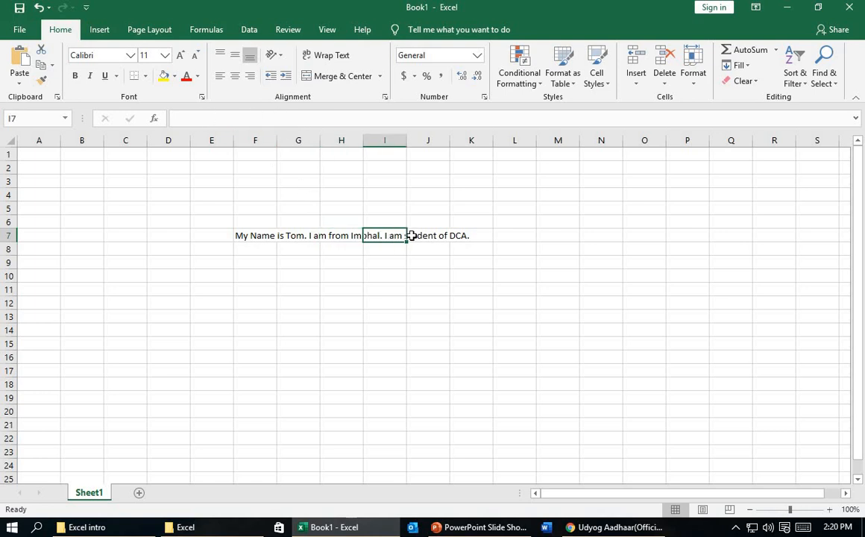
pyautogui.click(428, 235)
pyautogui.click(464, 236)
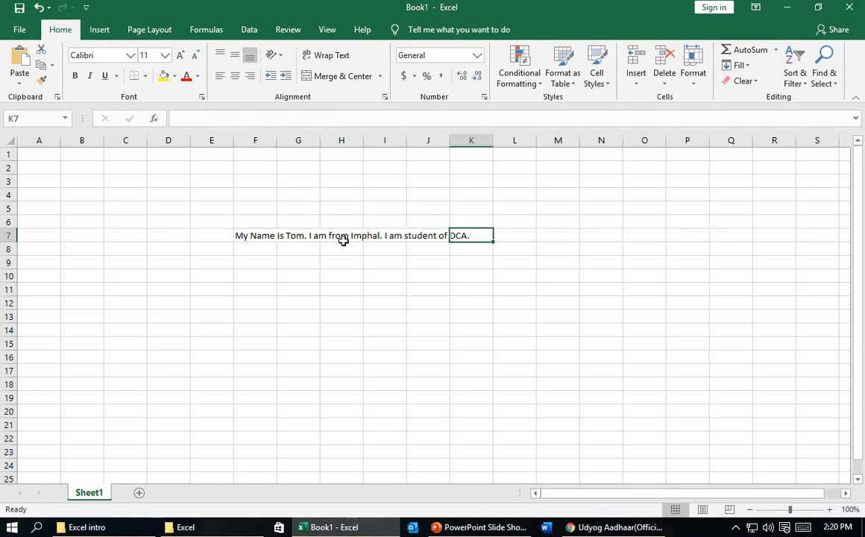
pyautogui.click(302, 238)
pyautogui.moveTo(361, 236); pyautogui.dragTo(460, 236)
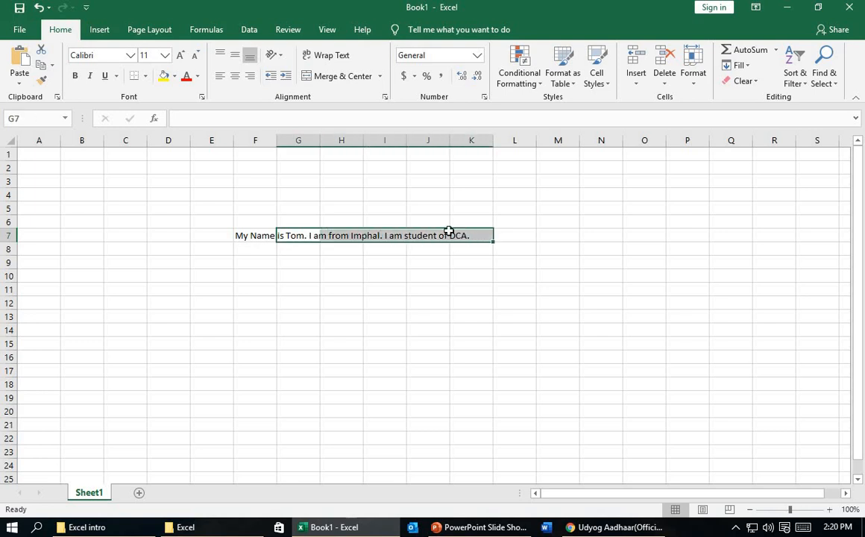
# Step: Clear the self-introduction text from cell F7
pyautogui.click(256, 235)
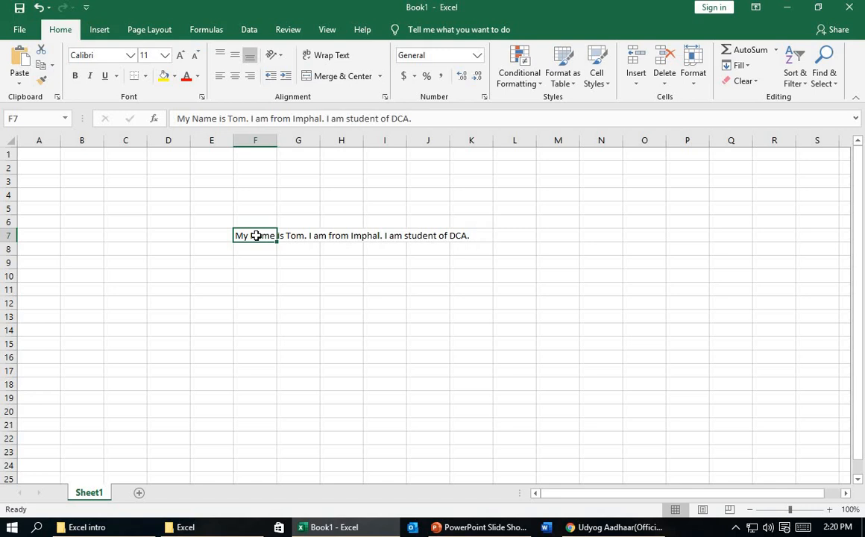
pyautogui.press('Delete')
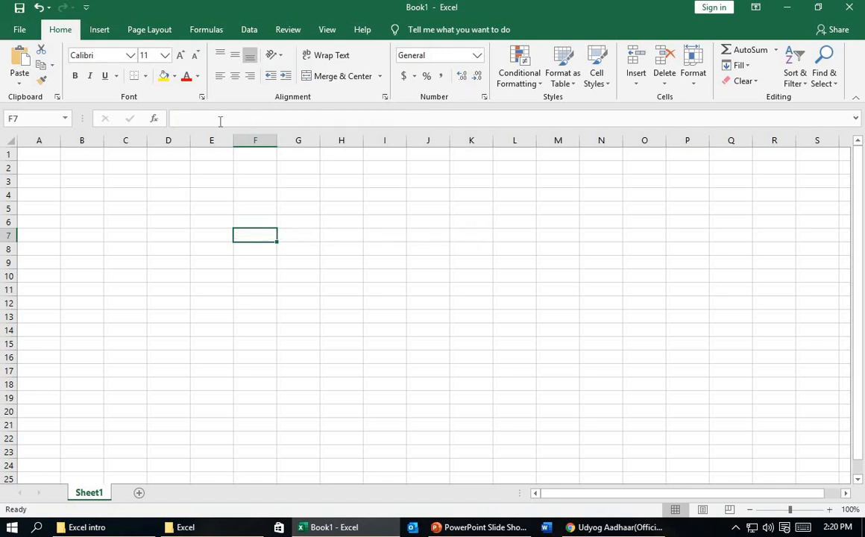
# Step: Switch to the PowerPoint slide show and advance past the formula bar slide to the next-lesson slide on basic Excel functions
pyautogui.click(466, 527)
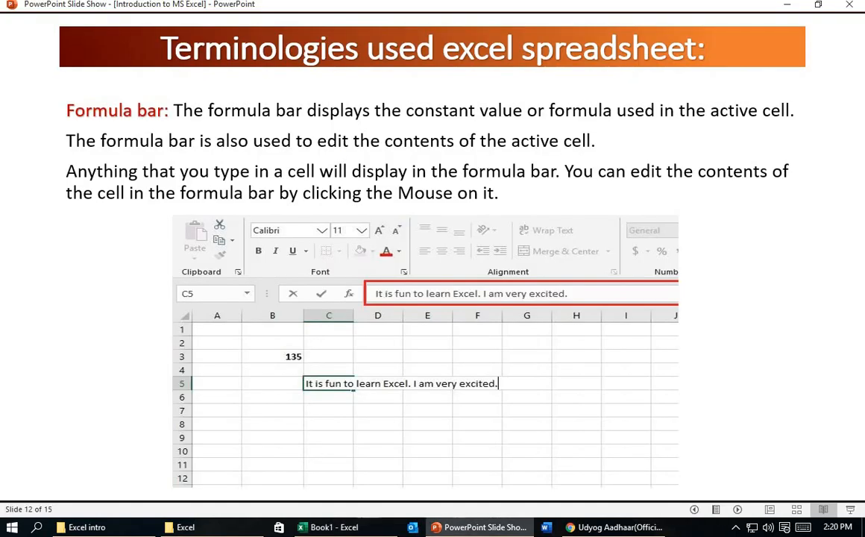
pyautogui.press('Right')
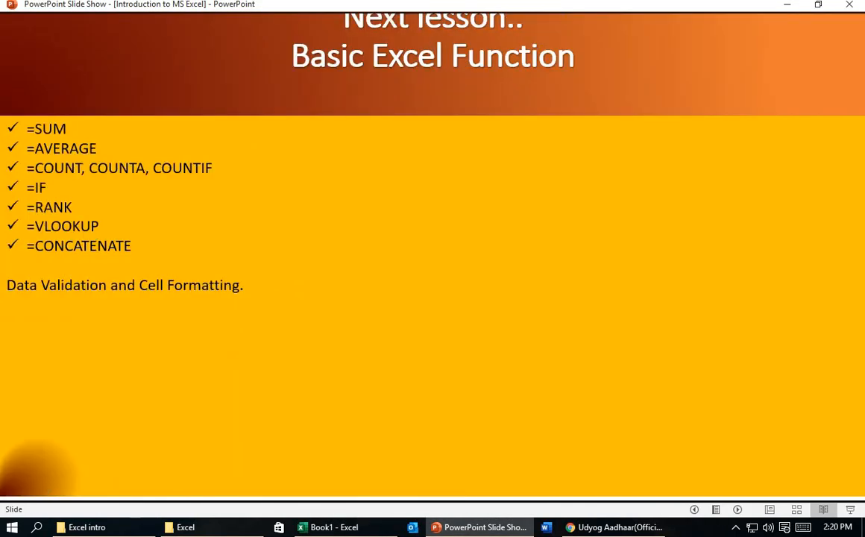